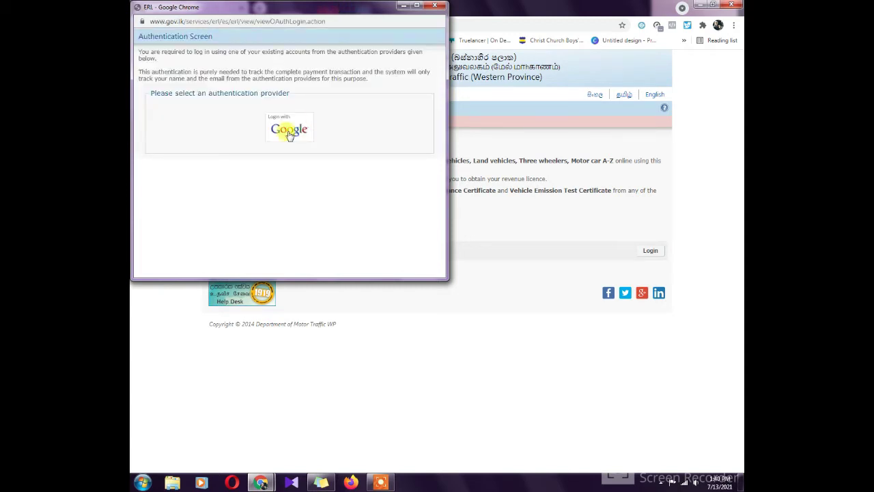
Centre the login popup and sign in to eRL through 'Login with Google' with the chosen account.
left_click(289, 134)
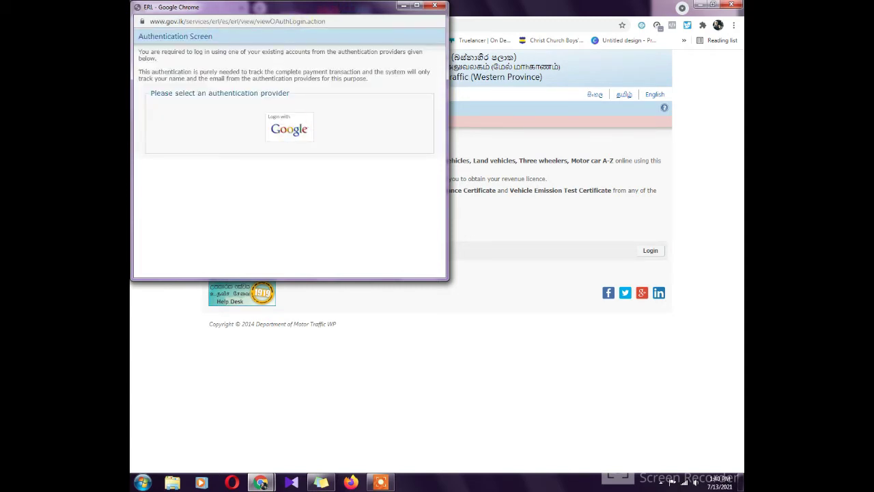
left_click(348, 14)
left_click_drag(348, 14, 506, 73)
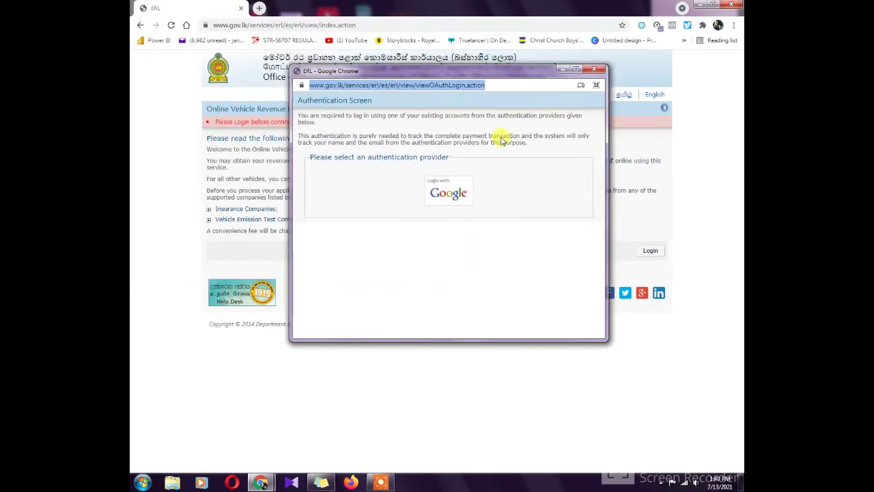
left_click(448, 186)
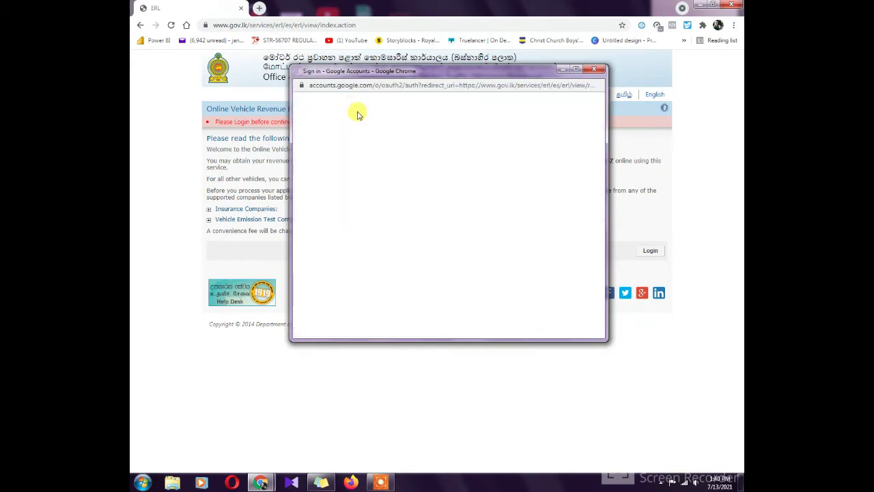
left_click(467, 208)
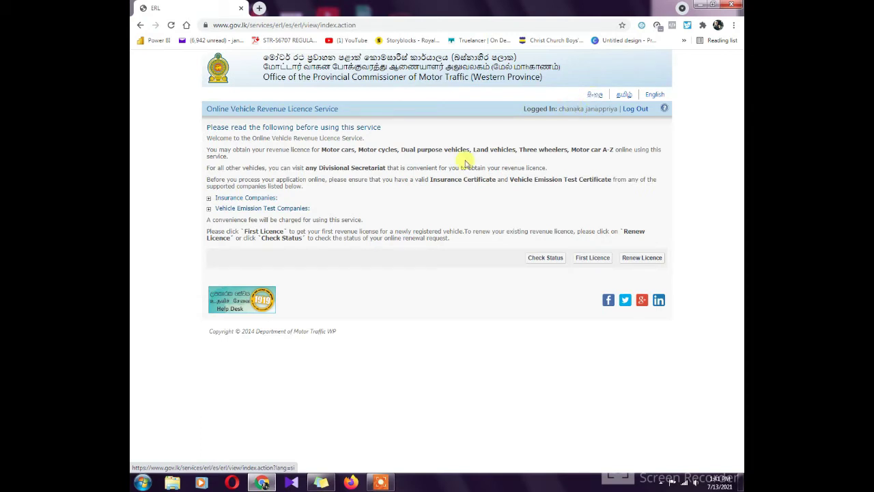
Expand the insurance and emission test company lists, toggle Sinhala and back to English, then start Renew Licence.
left_click(209, 198)
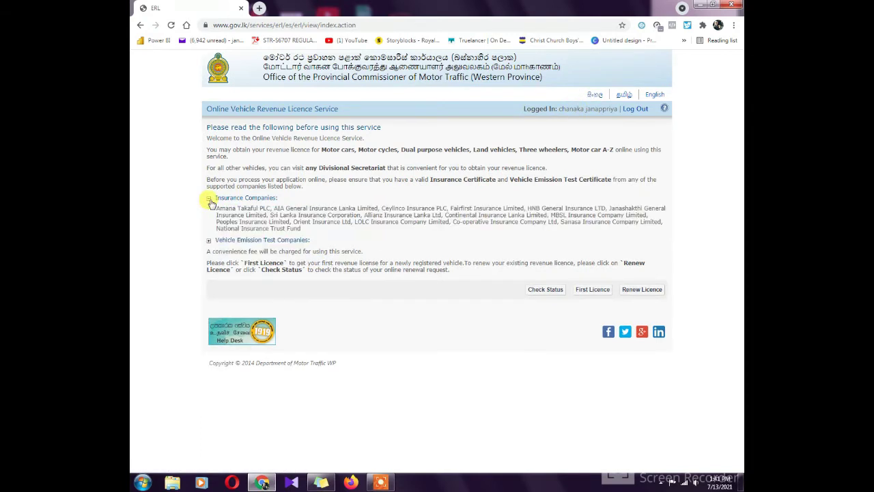
left_click(209, 240)
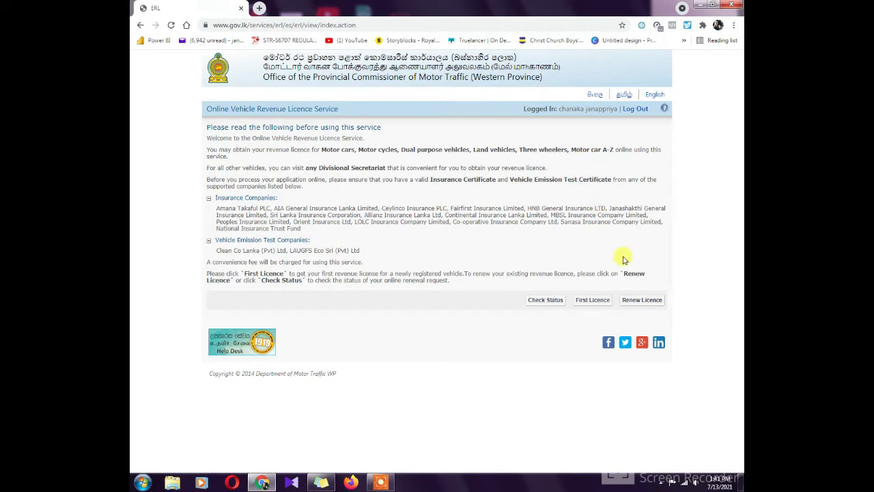
left_click(594, 95)
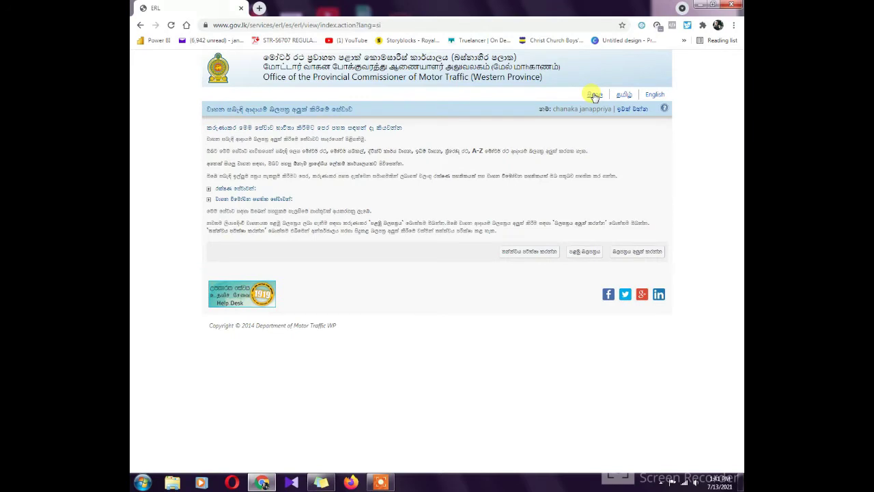
left_click(656, 95)
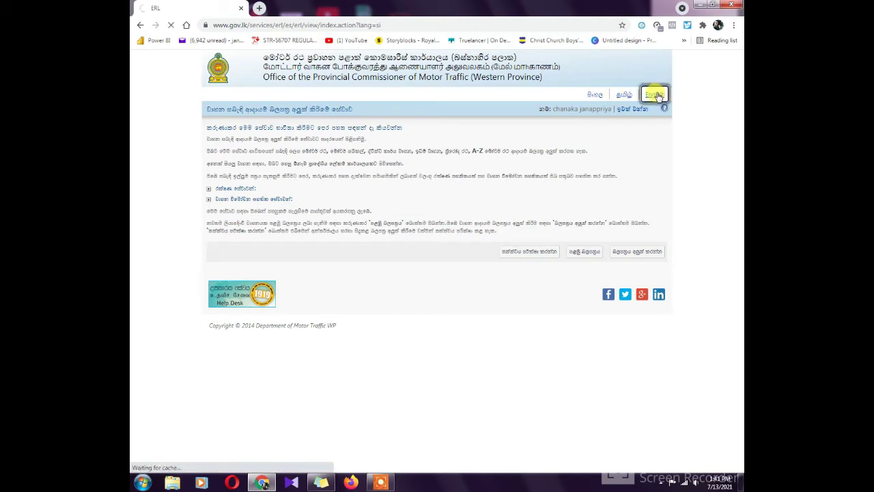
left_click(648, 259)
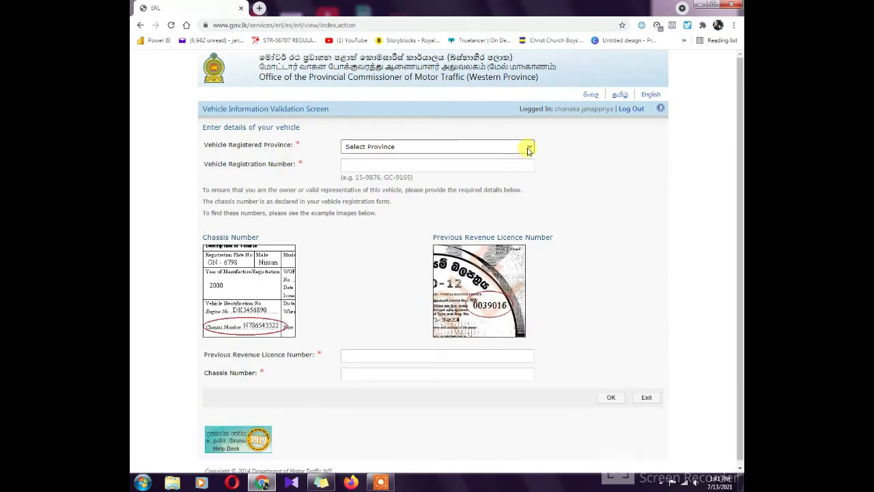
Select Southern as the province and enter the vehicle's registration number.
left_click(528, 150)
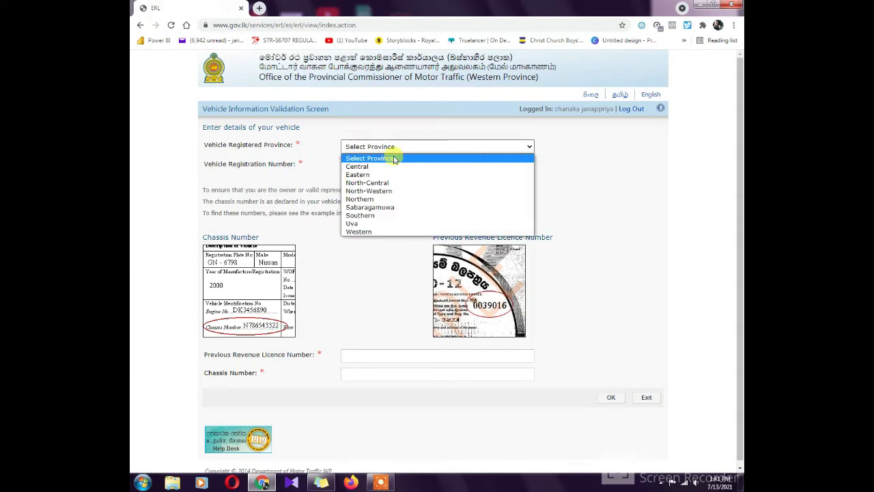
left_click(368, 216)
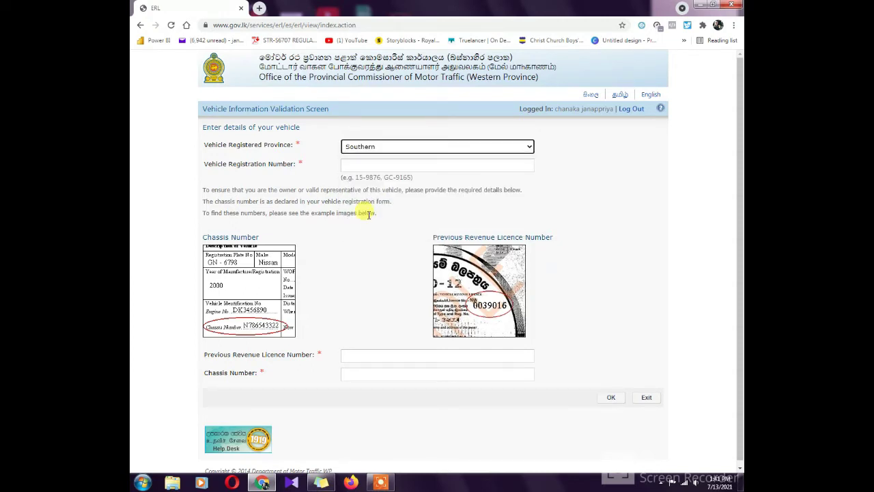
left_click(359, 166)
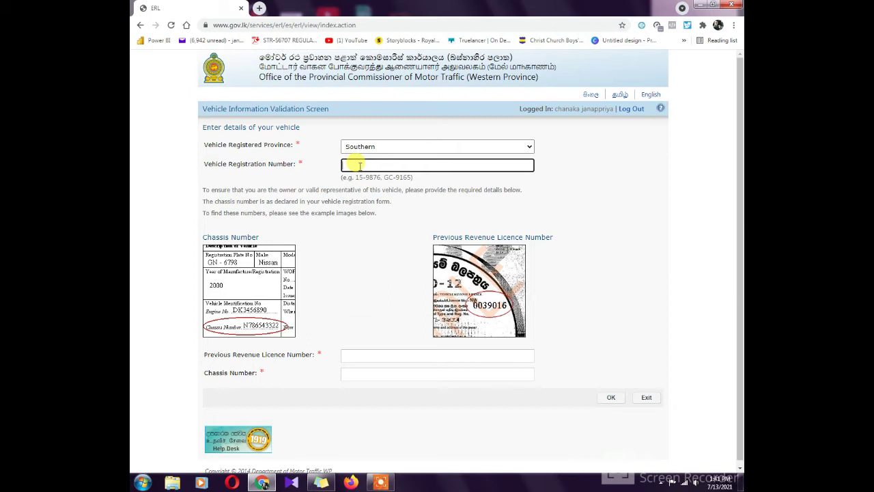
type("B")
type("1264")
Enter the previous revenue licence and chassis numbers and submit the vehicle details.
left_click(379, 354)
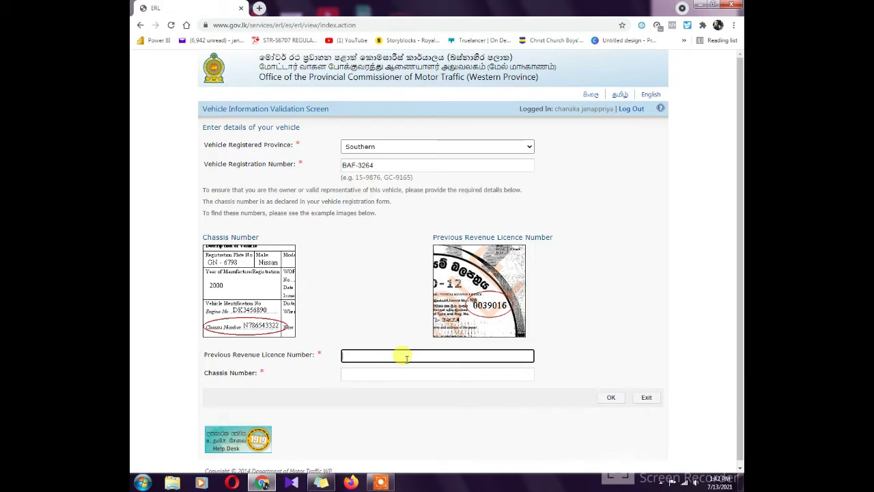
type("577")
key("BackSpace")
key("BackSpace")
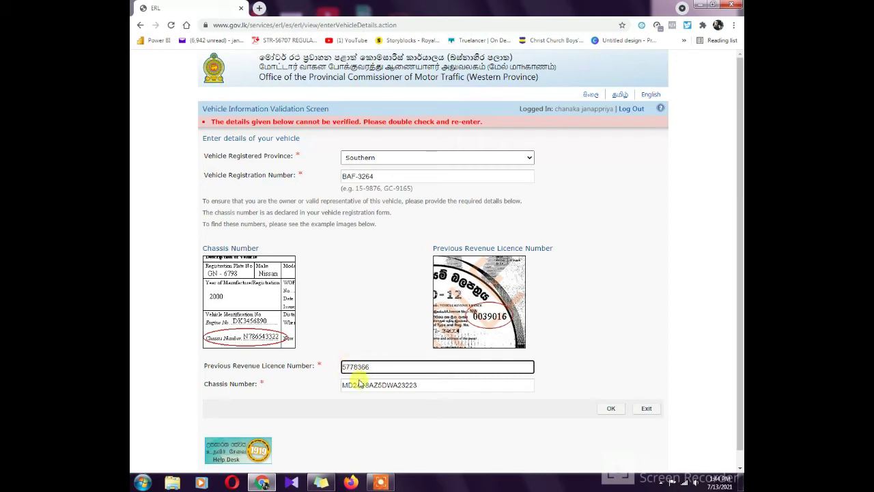
left_click(363, 385)
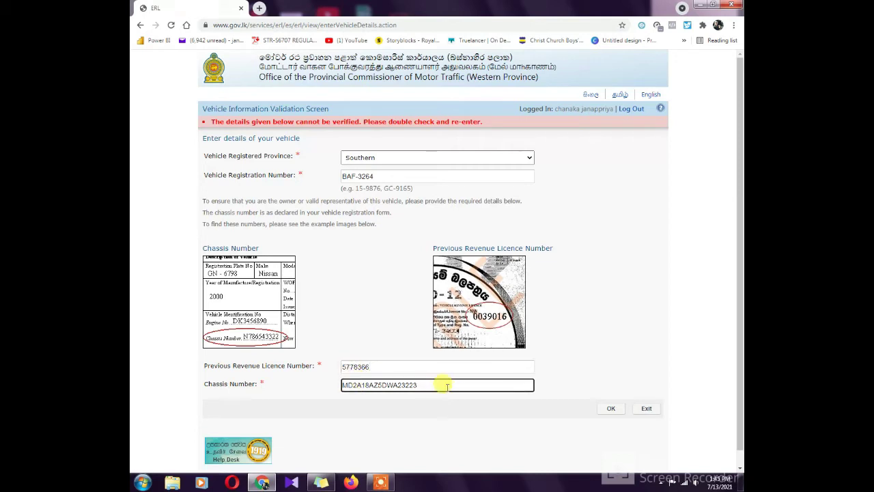
left_click(612, 409)
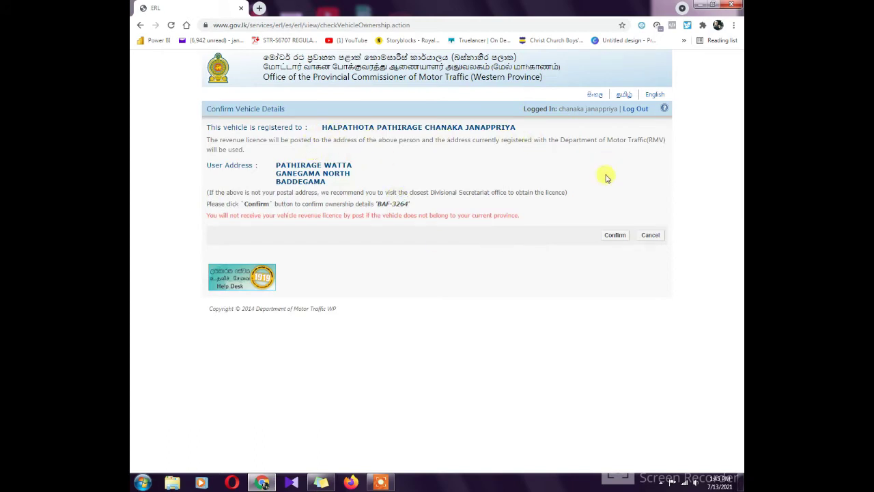
Confirm the ownership details and continue past the expired licence status to the renewal details.
left_click(613, 235)
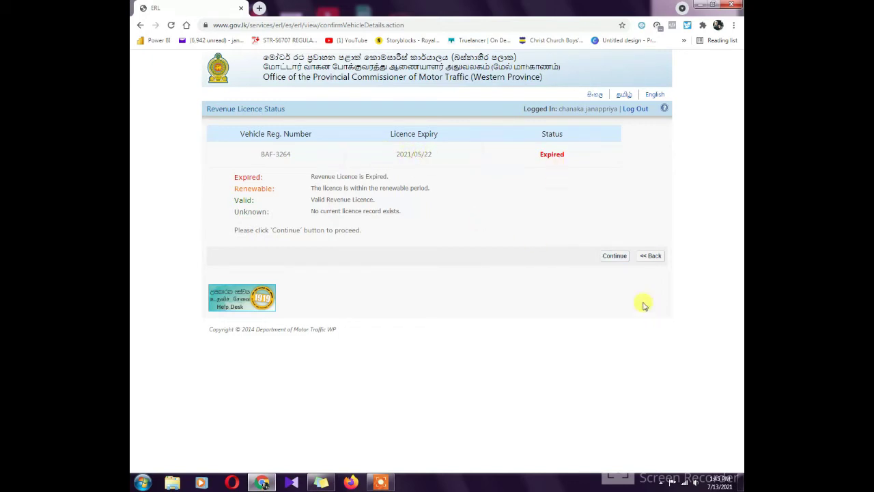
left_click(618, 258)
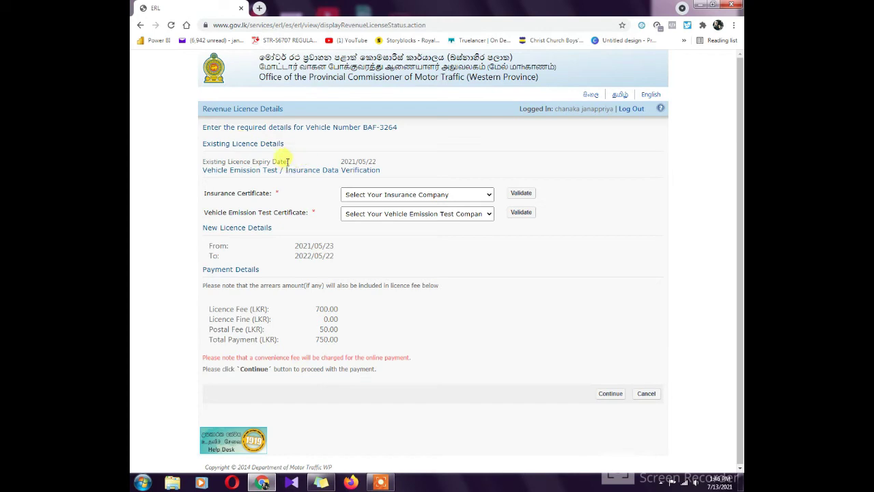
Switch the insurance company from Co-operative Insurance Ltd to Ceylinco Insurance PLC and validate the certificate.
left_click(389, 198)
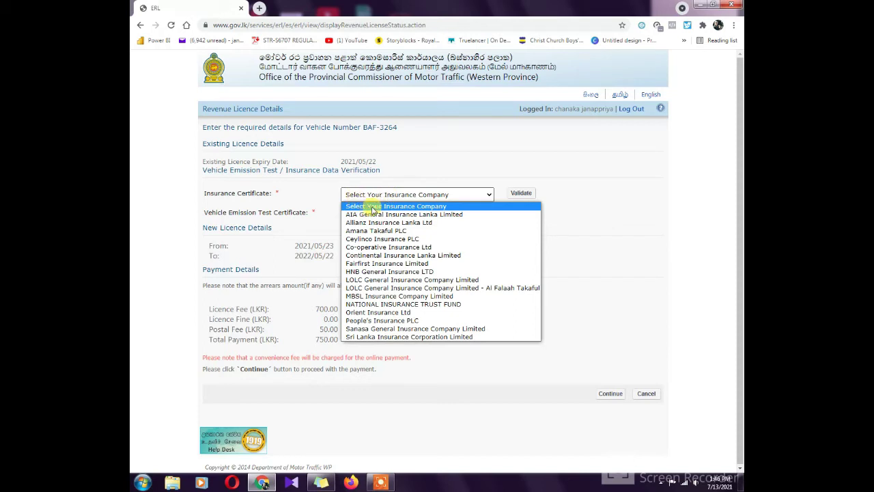
left_click(372, 247)
left_click(490, 196)
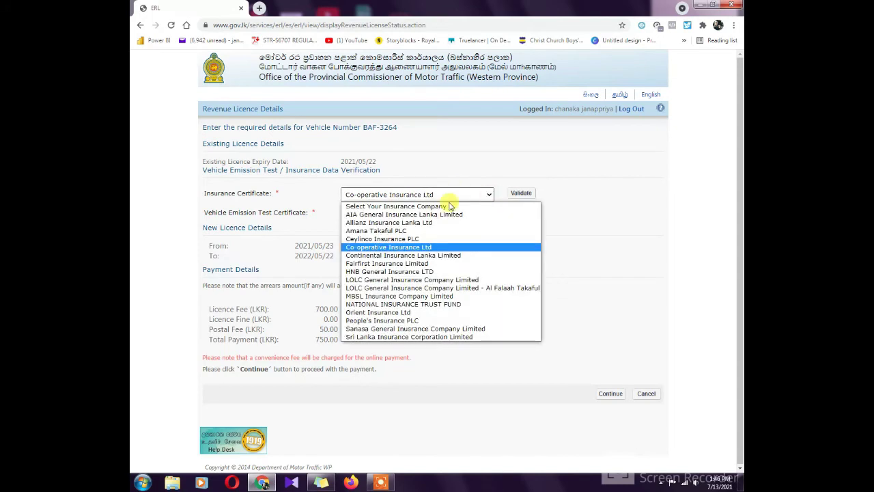
left_click(394, 244)
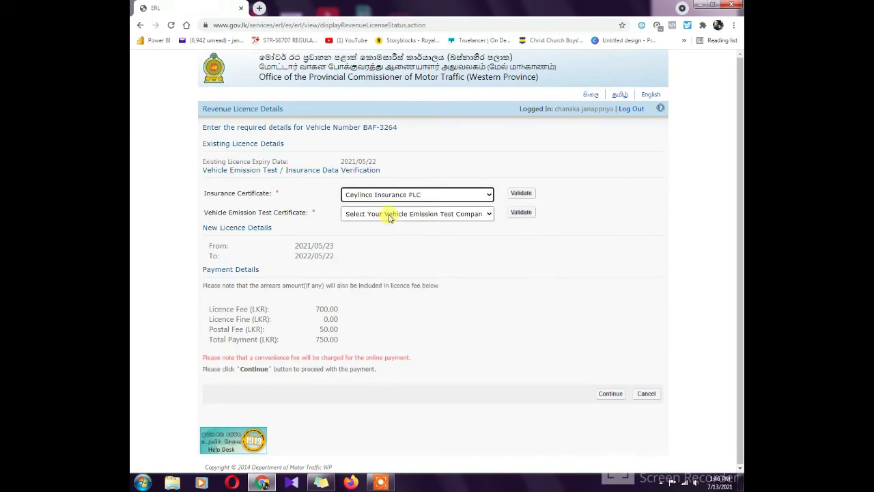
left_click(521, 194)
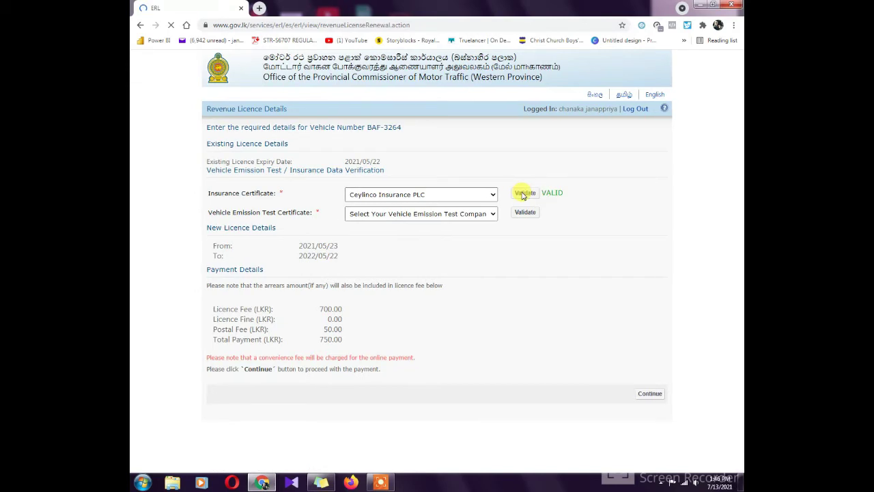
Choose CleanCo Lanka (Pvt) Ltd as the emission test company and validate it, so both certificates show VALID.
left_click(368, 215)
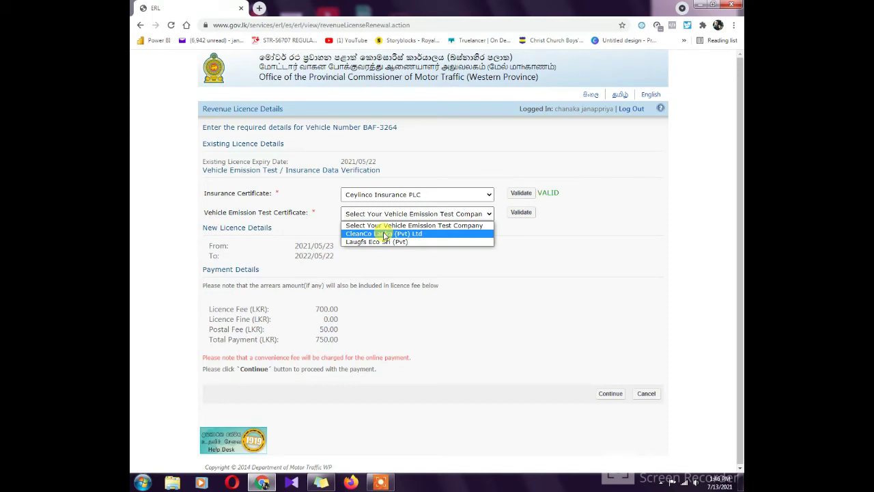
left_click(384, 235)
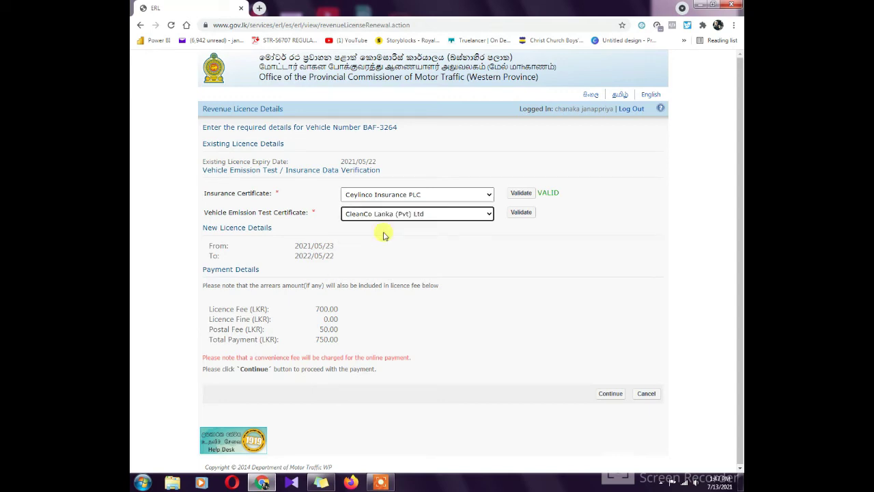
left_click(521, 214)
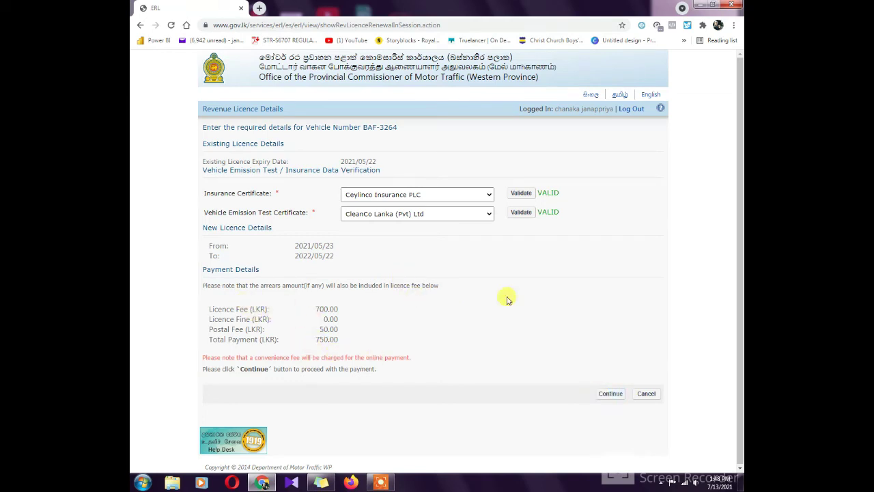
Continue from the licence details through the redirect notice to the LGPS payment page.
left_click(610, 394)
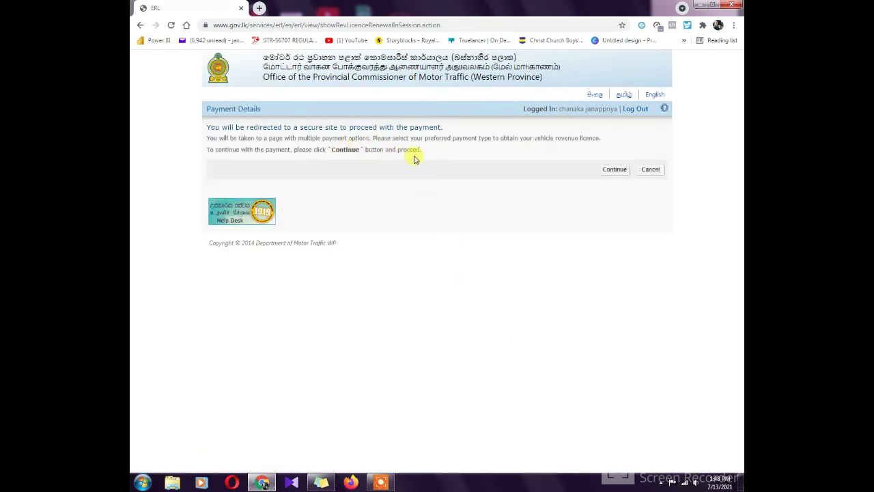
left_click(615, 171)
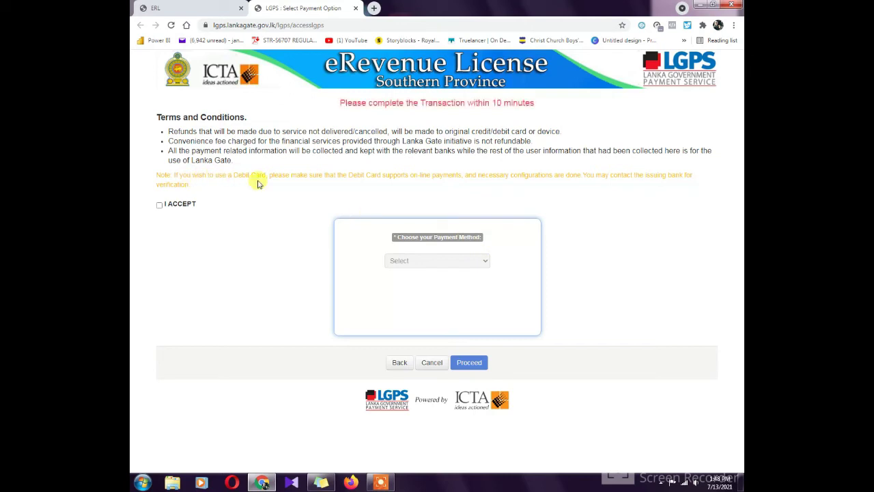
Accept the LGPS terms, select 'Any Visa/Master Card(Paycorp)' as payment method and proceed.
left_click(160, 205)
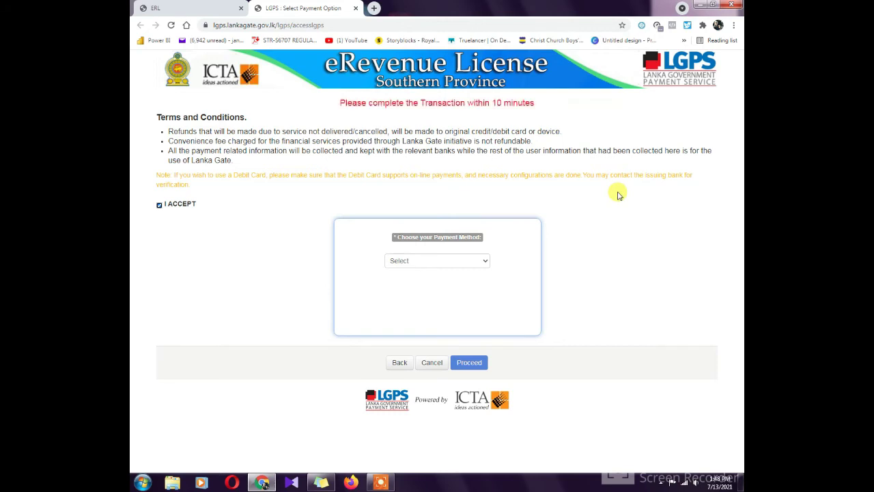
left_click(419, 238)
left_click(453, 259)
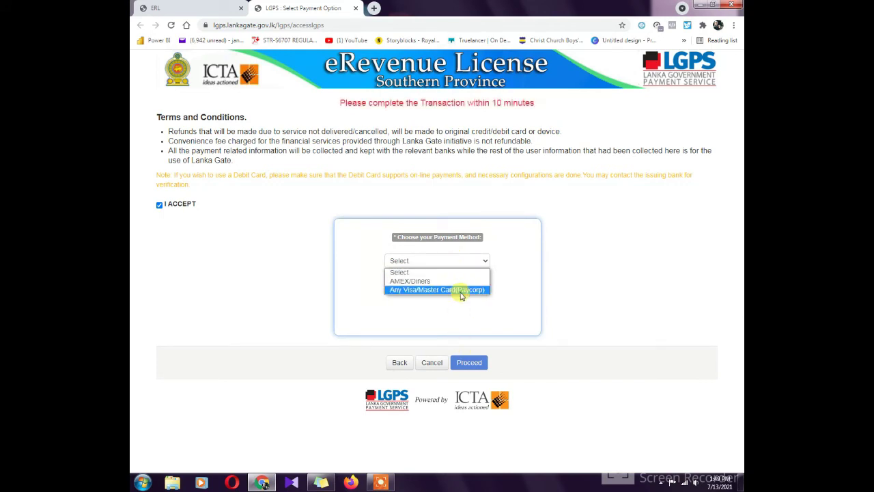
left_click(457, 291)
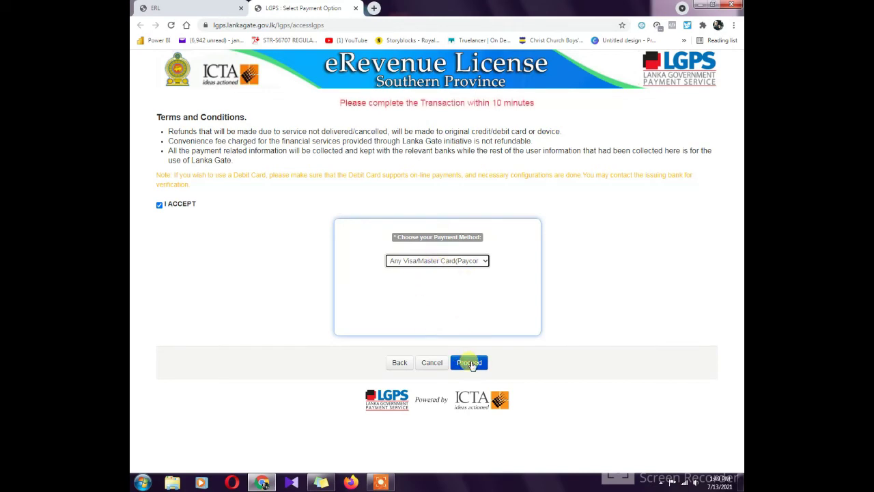
left_click(471, 363)
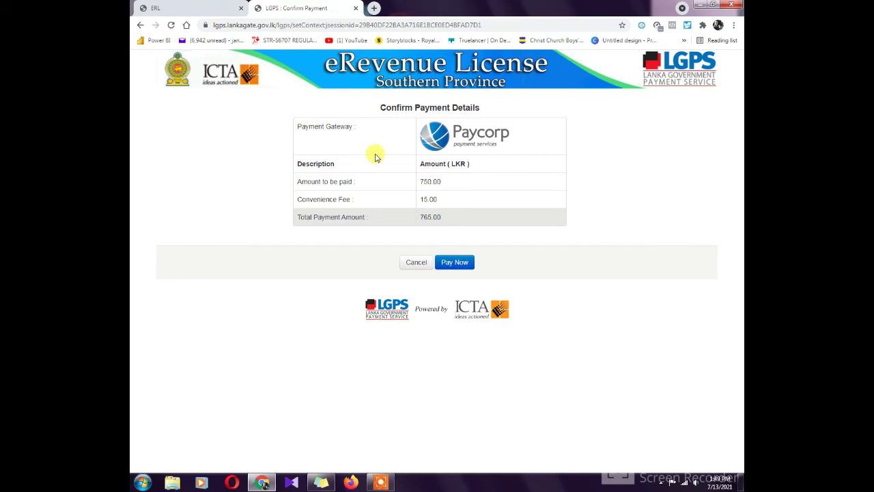
Pay the 765.00 LKR now and authorise it by submitting the one-time passcode.
left_click(454, 264)
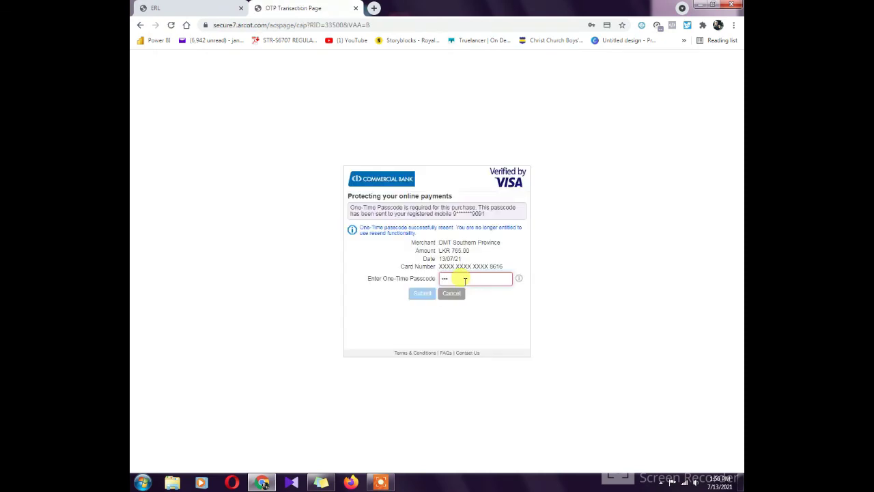
type("••")
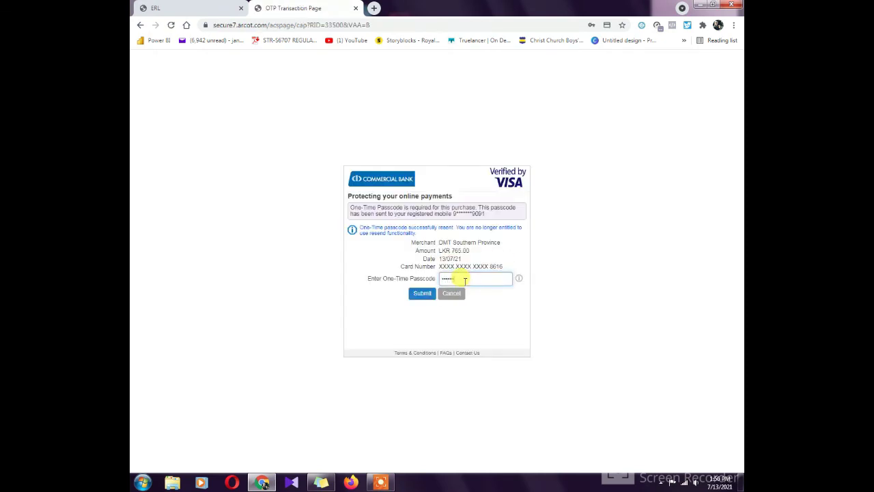
left_click(421, 294)
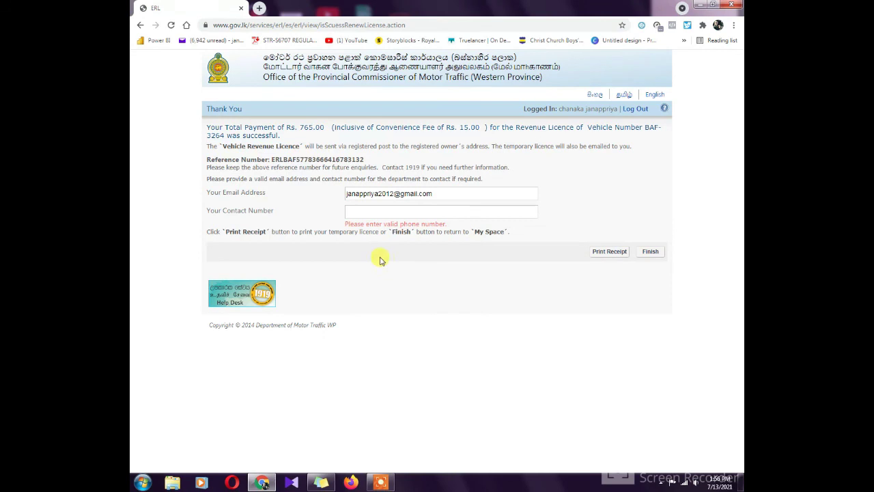
Fill in the contact phone number and bring up the Temporary Receipt via Print Receipt.
left_click(372, 215)
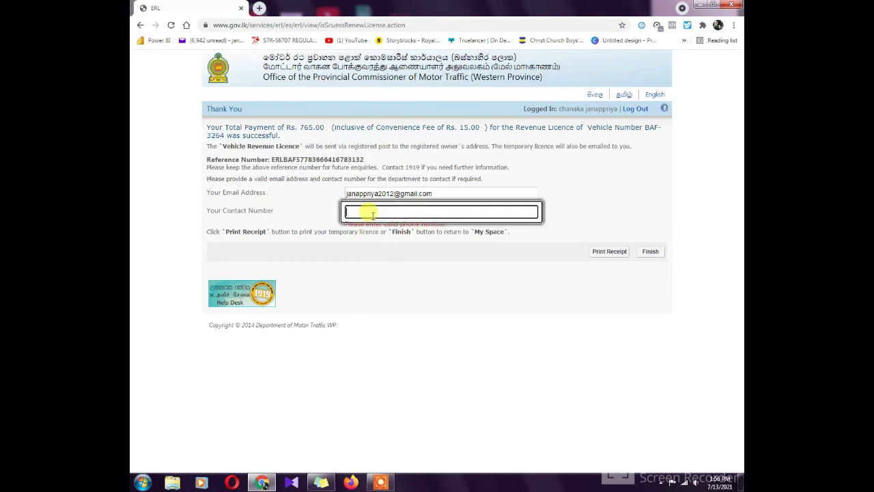
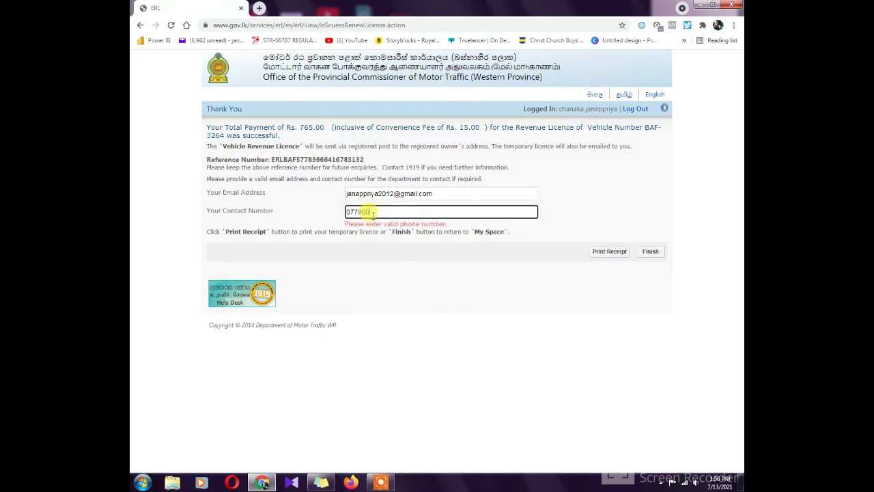
left_click(533, 281)
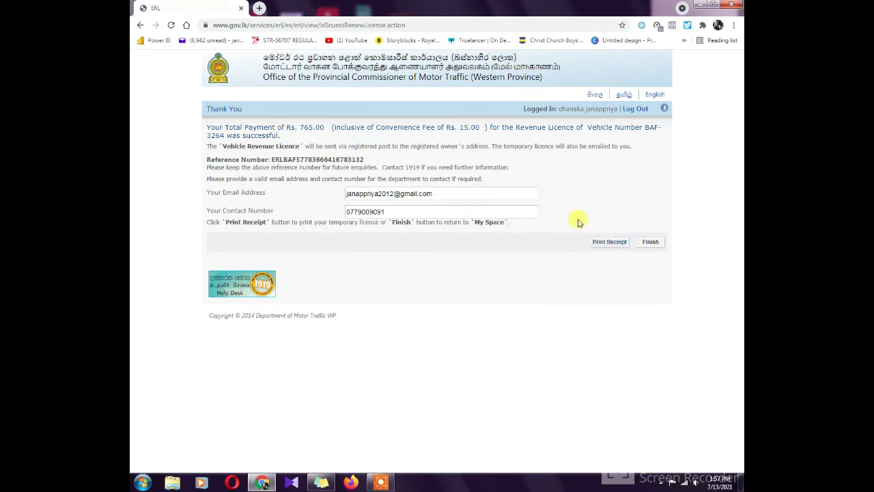
left_click(609, 243)
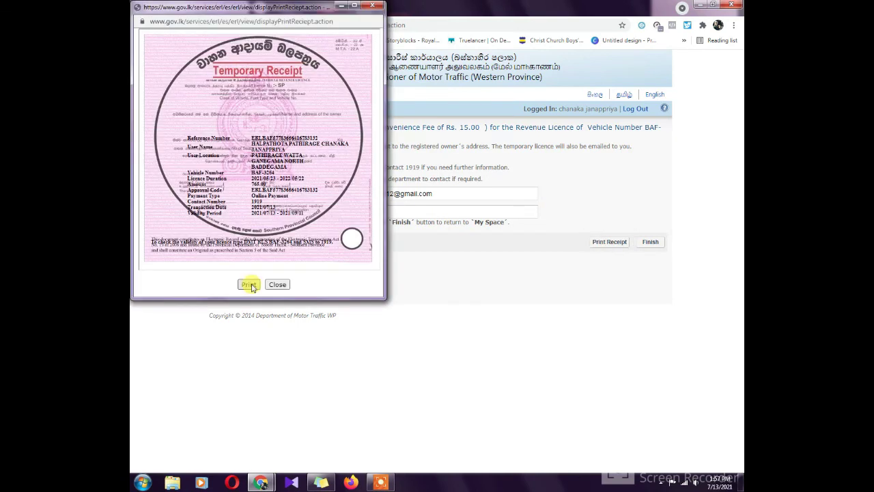
Print the eRL Temporary Receipt to the Save as PDF destination in portrait and save it.
left_click(250, 285)
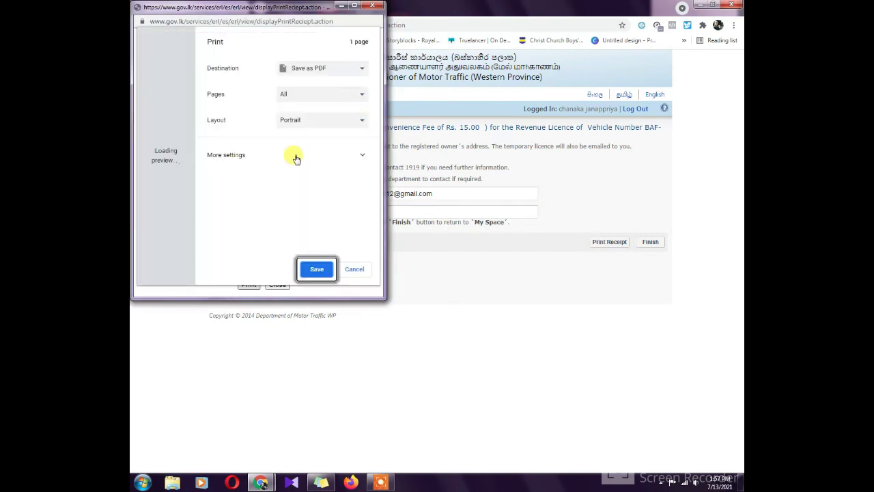
left_click(321, 270)
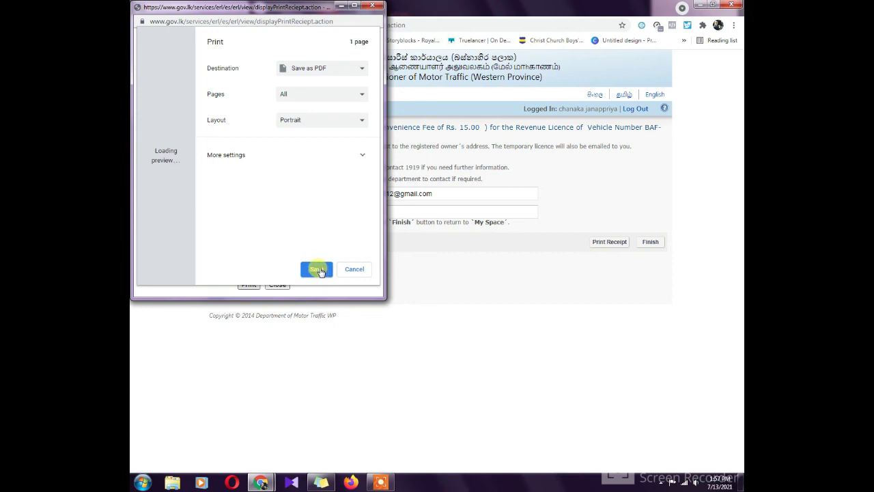
left_click(320, 270)
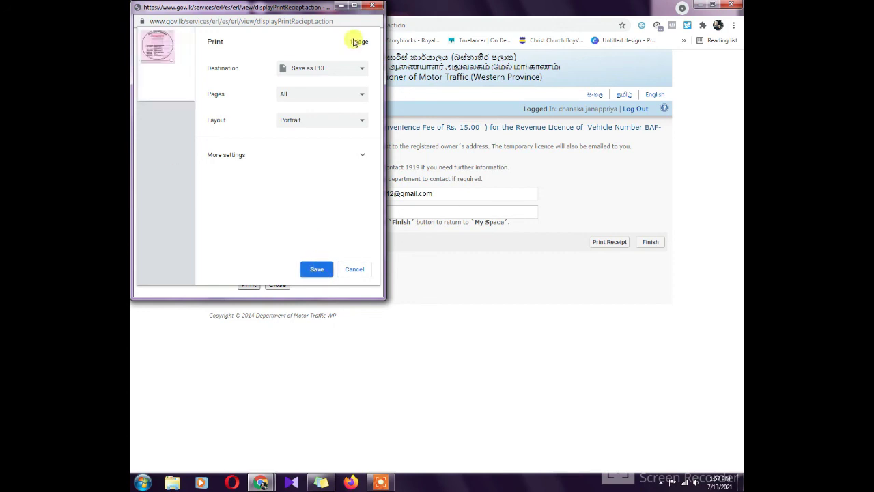
left_click(317, 270)
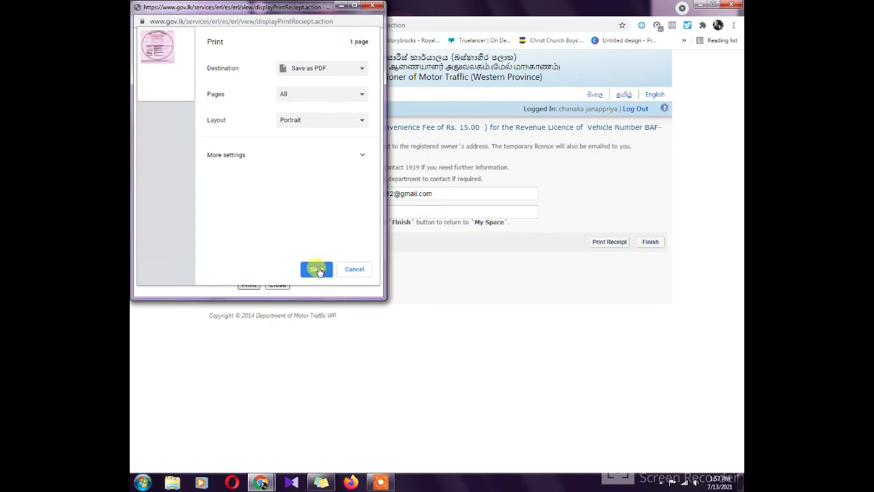
left_click(318, 270)
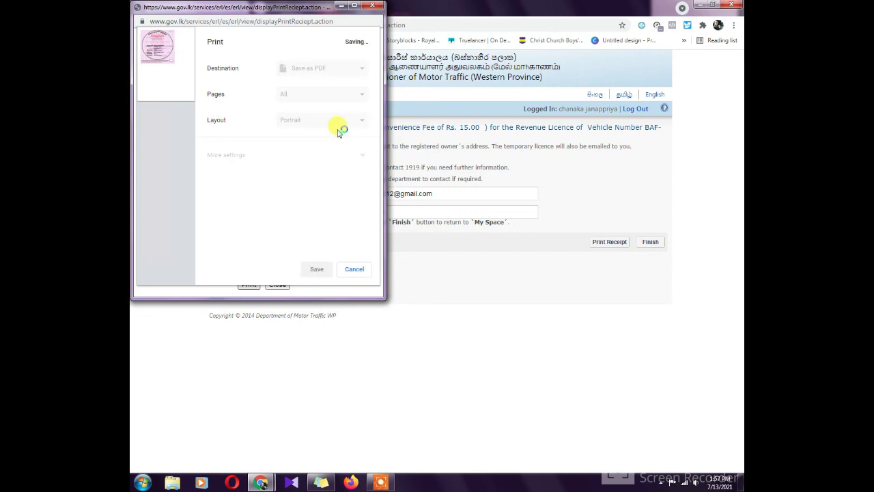